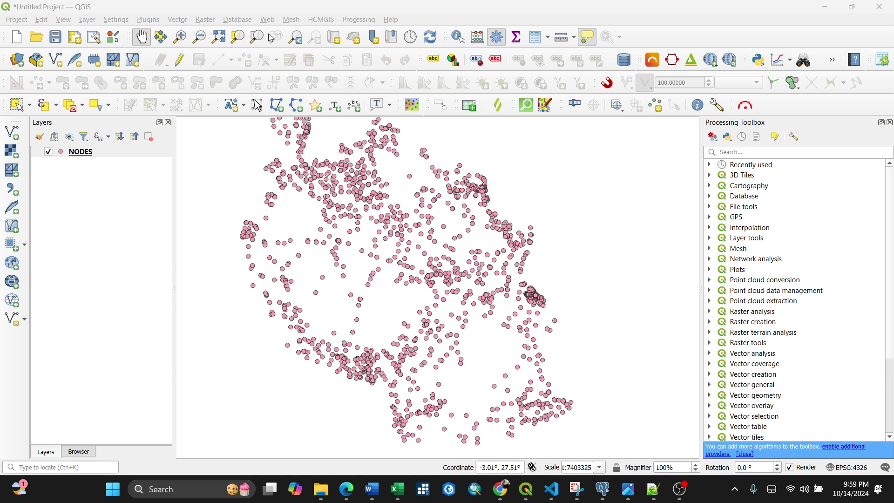
Step: Open the Style Manager on the Default database and show All of its symbols
click(217, 7)
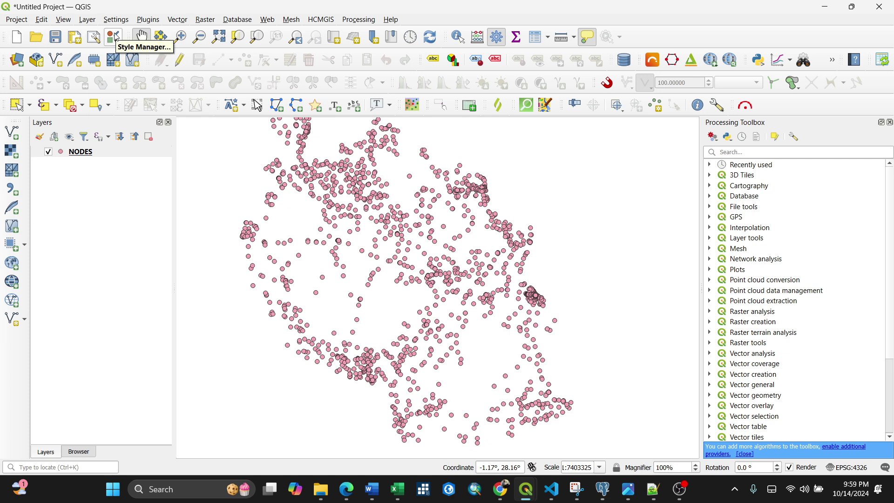
click(114, 37)
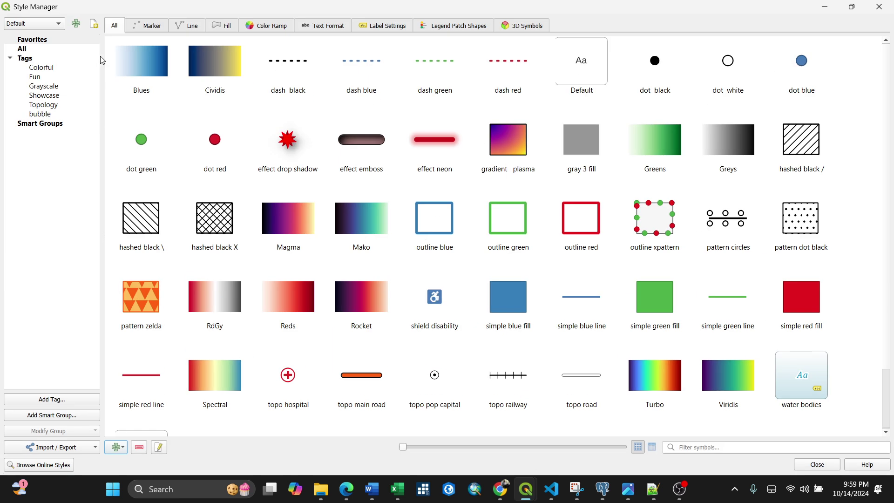
click(58, 24)
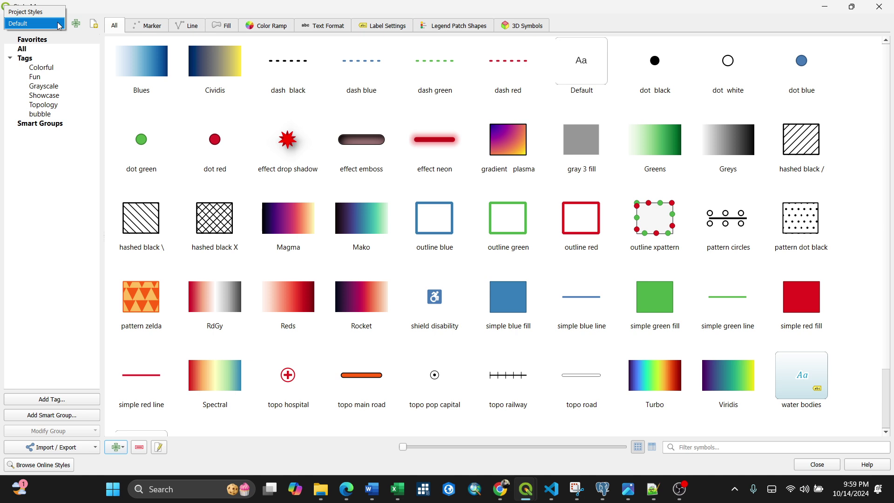
click(59, 25)
click(57, 24)
click(57, 25)
click(55, 24)
click(88, 49)
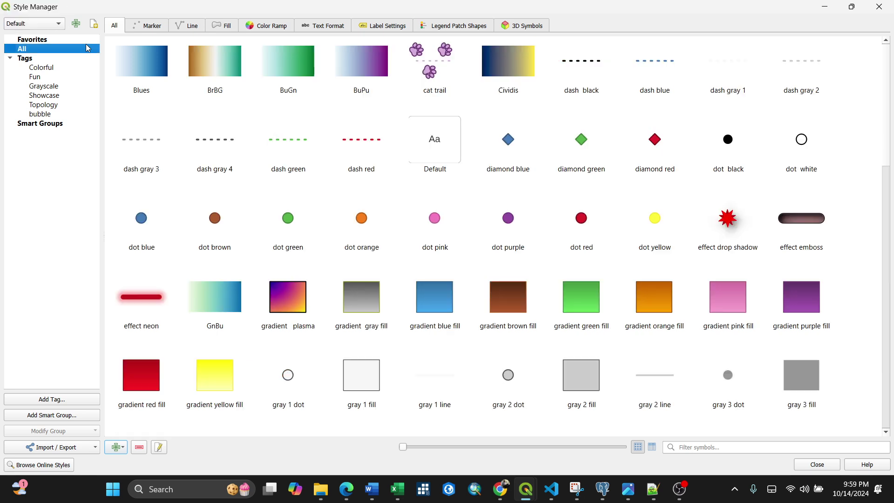
Step: Step through the Marker, Line, Fill, Color Ramp, Text Format, Label, Legend Patch and 3D tabs
click(143, 27)
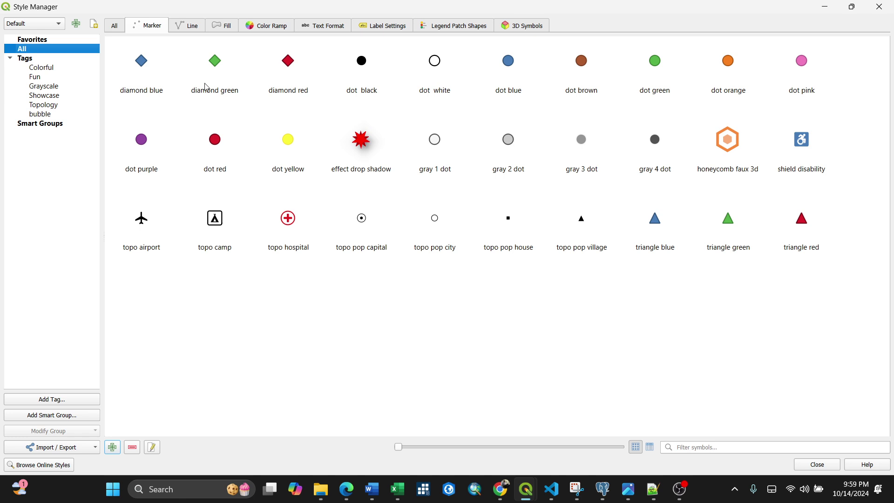
click(188, 26)
click(218, 26)
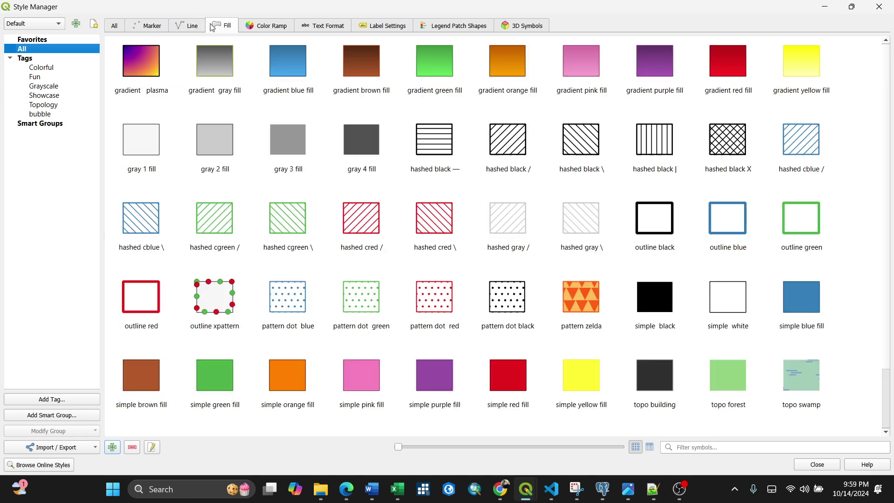
scroll(491, 201, down, 2)
scroll(493, 227, up, 2)
click(269, 27)
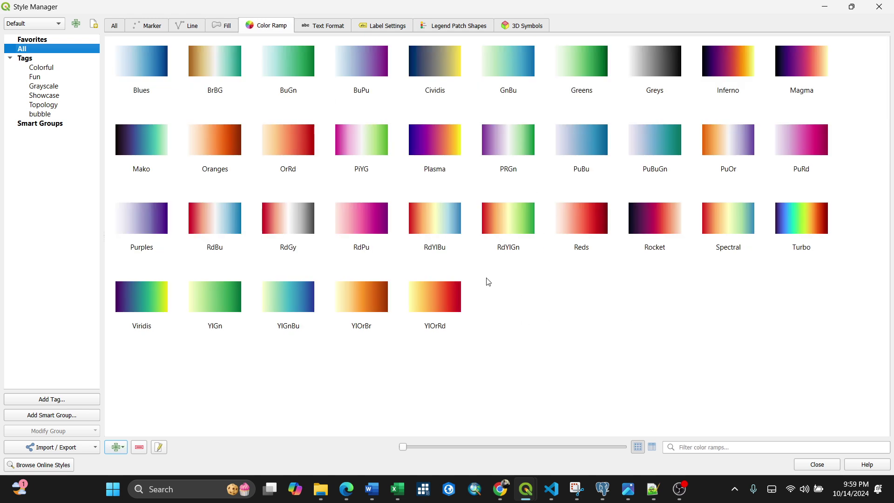
click(319, 31)
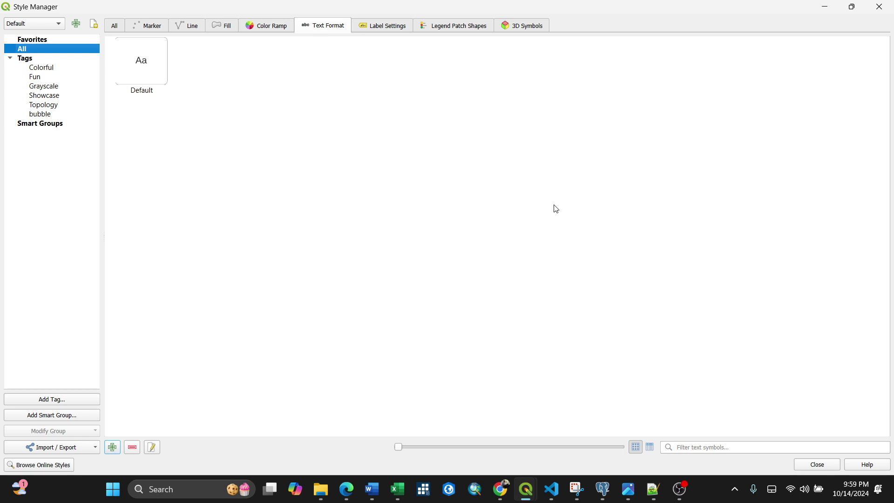
click(389, 31)
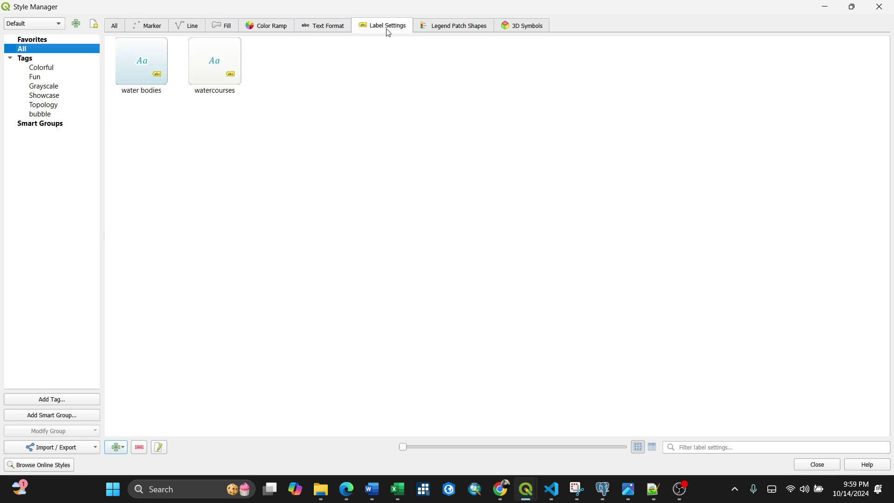
click(459, 27)
click(521, 27)
click(114, 28)
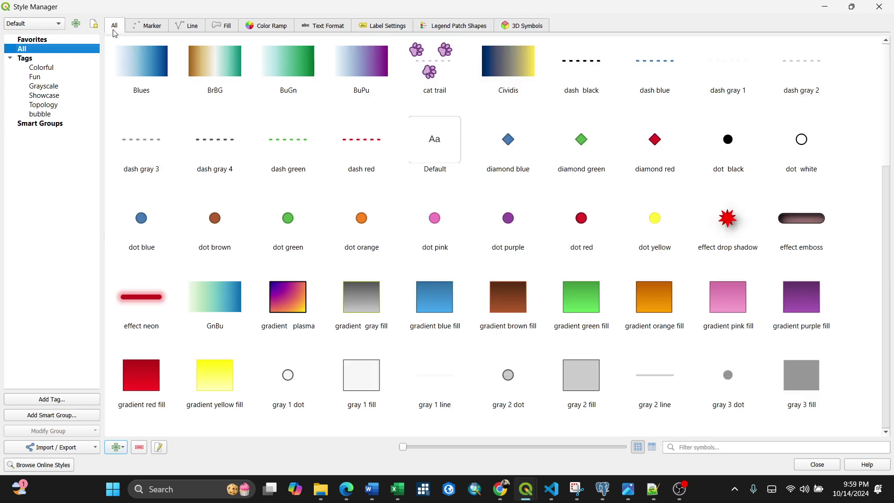
click(37, 60)
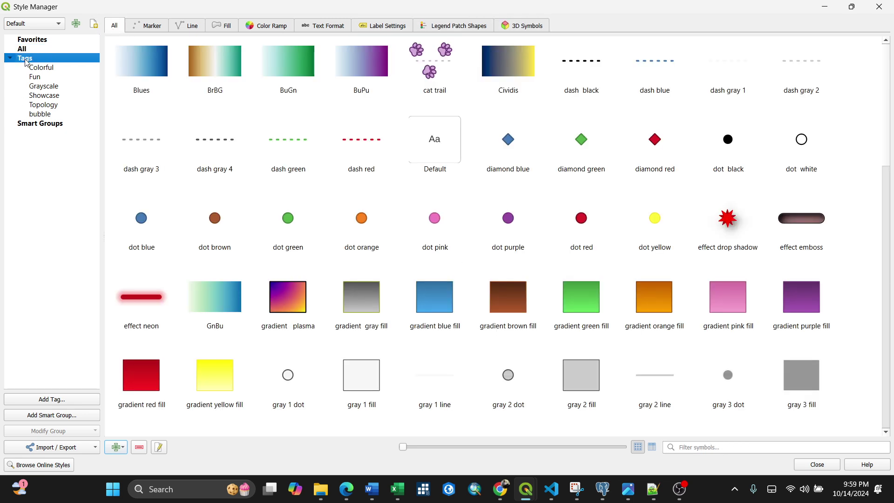
click(37, 68)
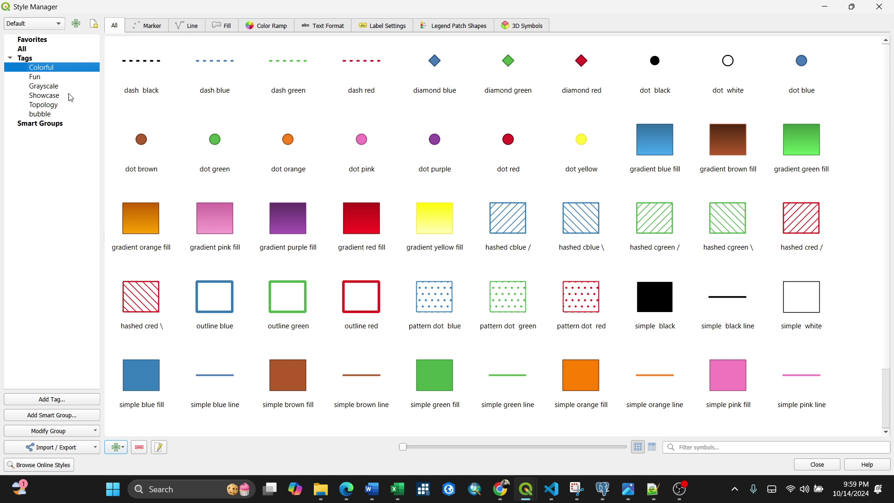
click(47, 77)
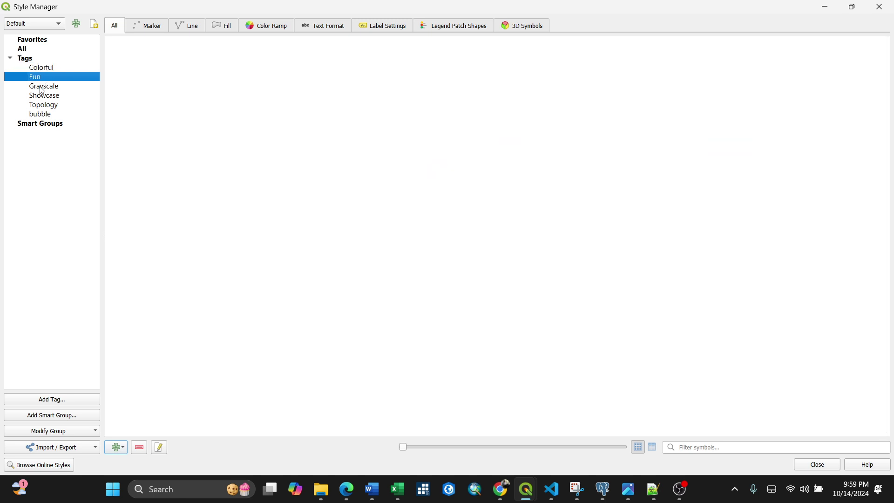
click(42, 87)
click(46, 97)
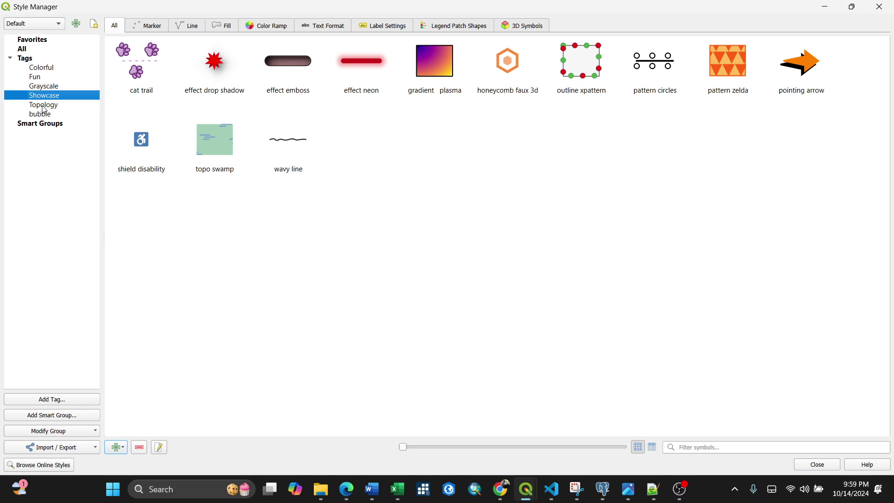
click(42, 106)
click(46, 115)
click(45, 107)
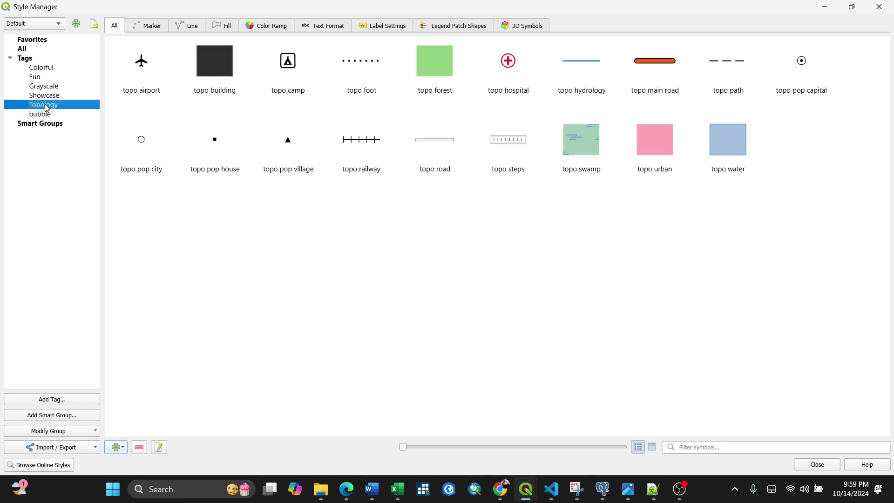
click(39, 69)
click(31, 58)
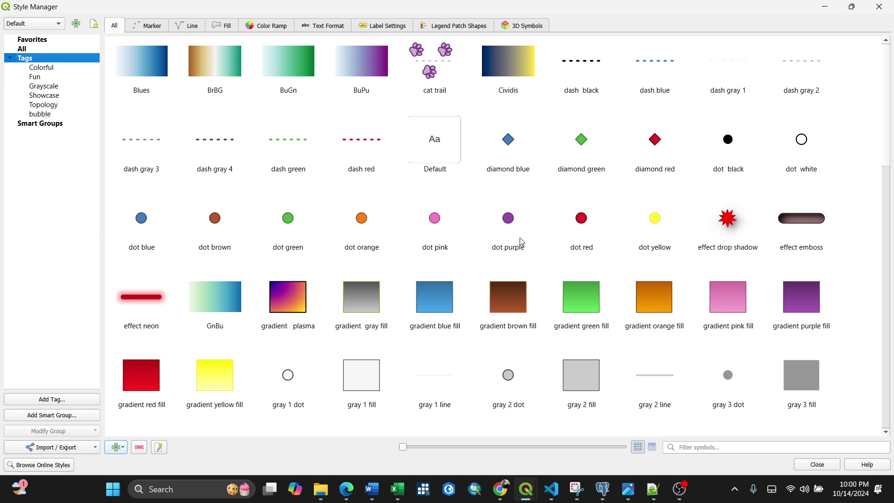
mouse_move(522, 242)
click(93, 449)
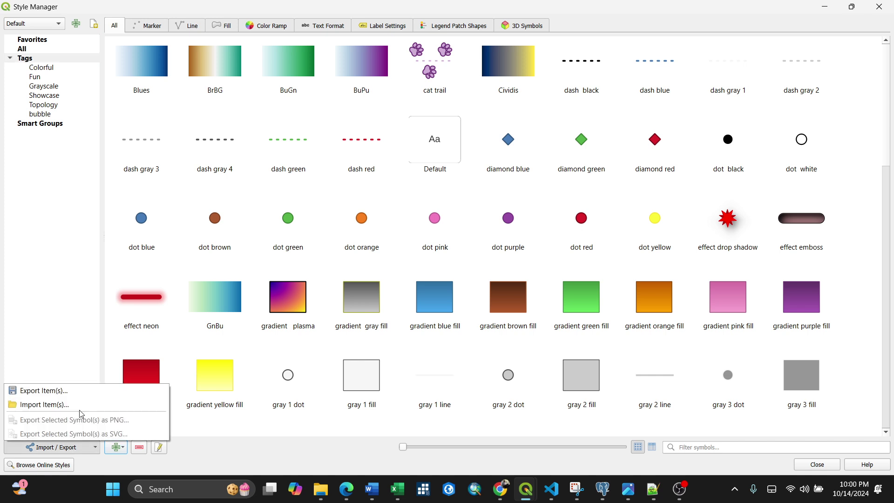
click(46, 405)
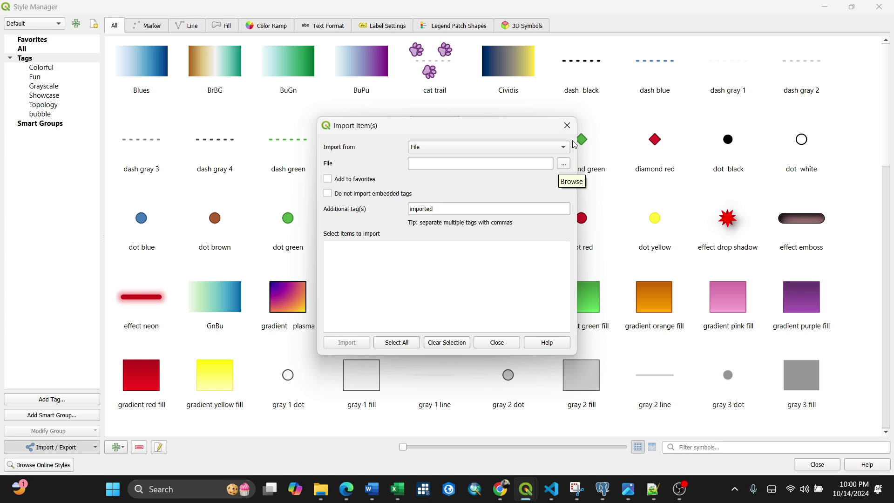
click(568, 127)
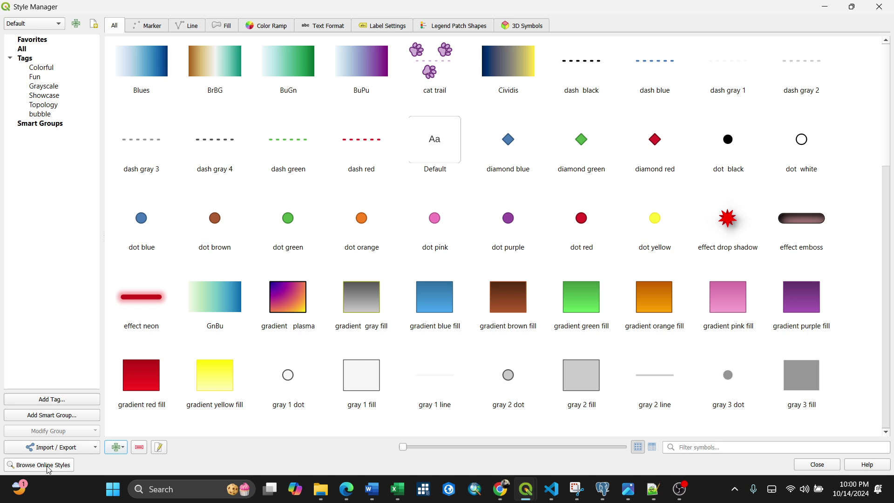
Step: Scroll through the Style Hub's shared styles, briefly checking the QGIS Style Manager window
click(49, 467)
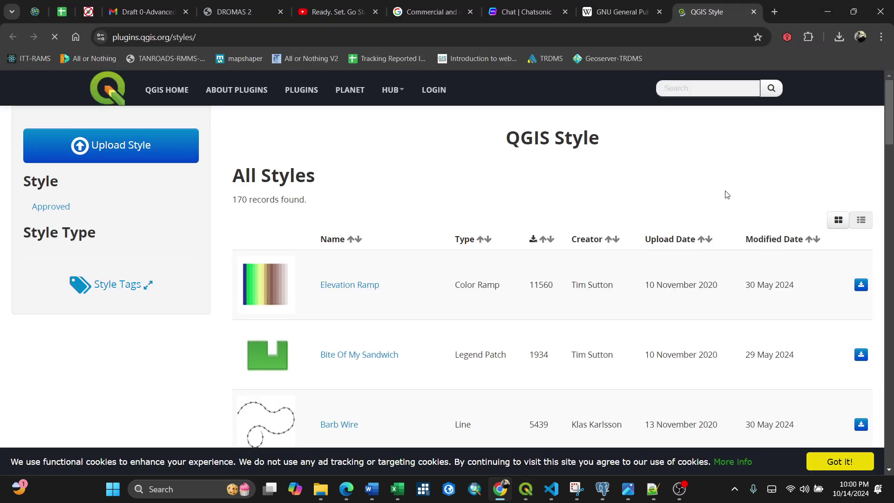
scroll(601, 228, down, 3)
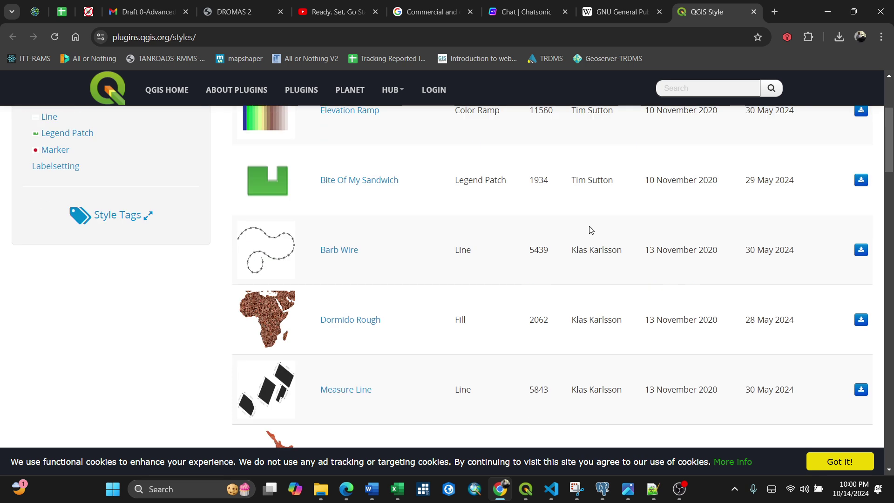
scroll(529, 229, down, 20)
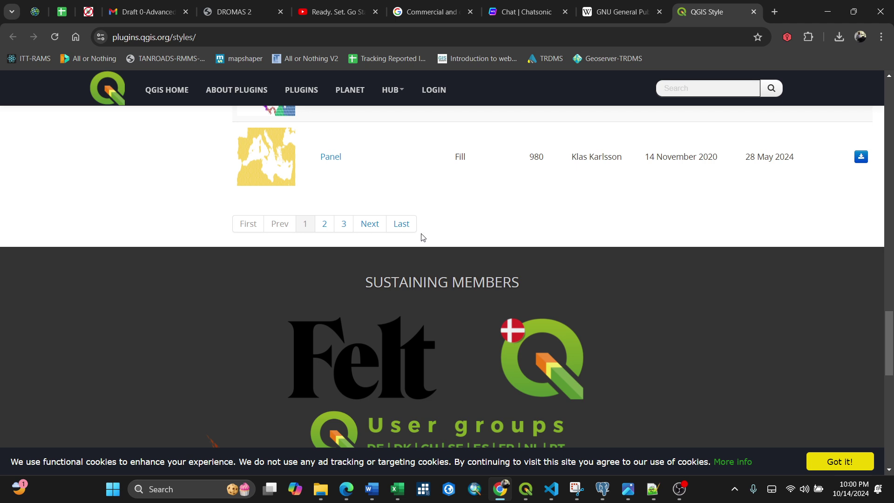
scroll(577, 229, up, 11)
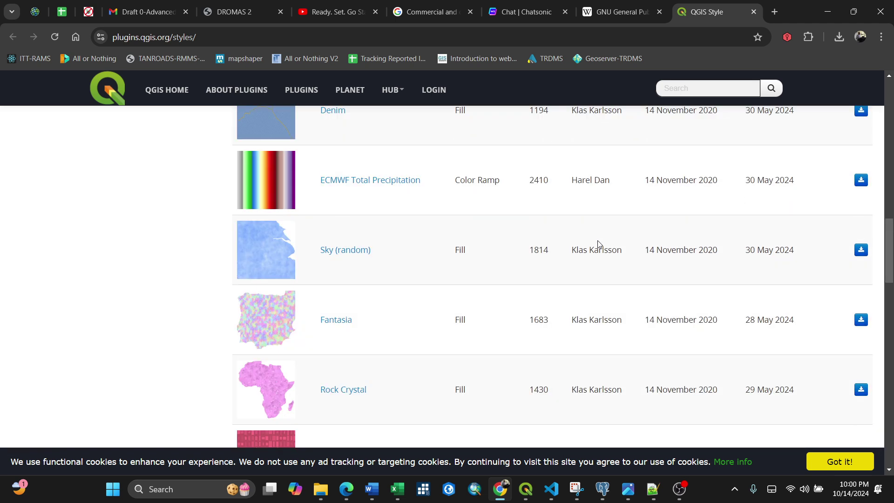
scroll(599, 245, up, 10)
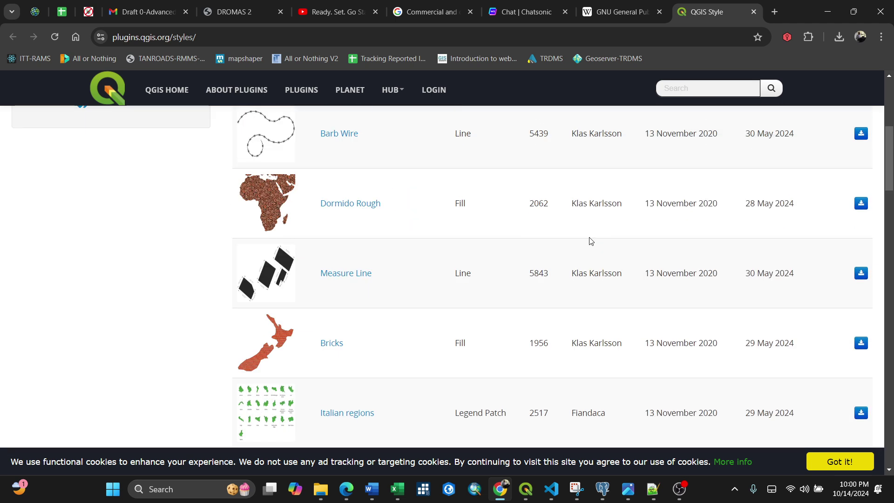
scroll(587, 235, down, 6)
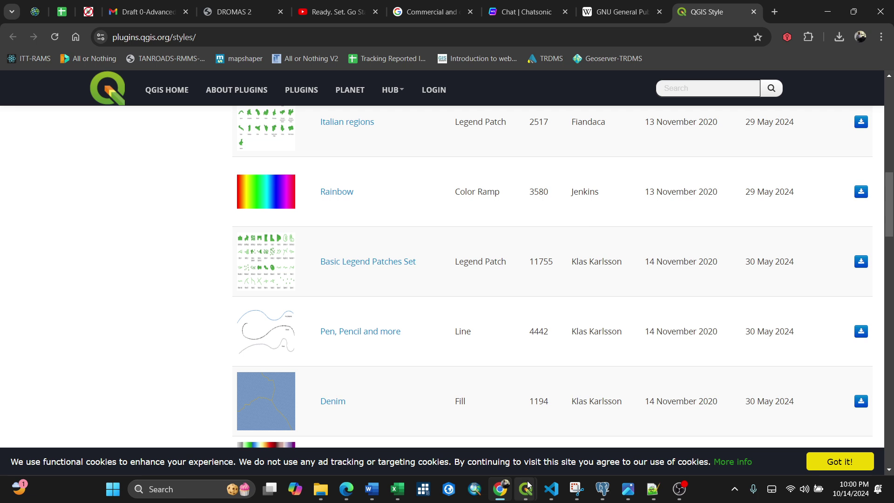
mouse_move(527, 489)
click(486, 447)
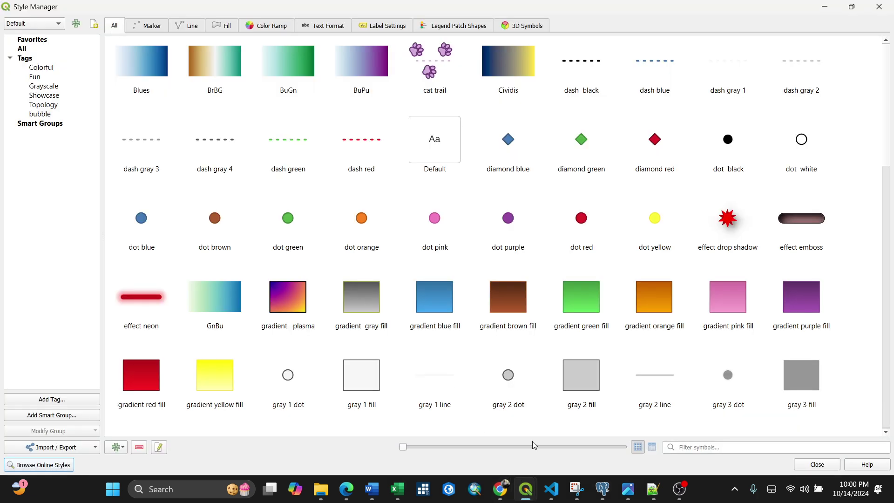
mouse_move(500, 490)
click(515, 449)
scroll(425, 230, down, 10)
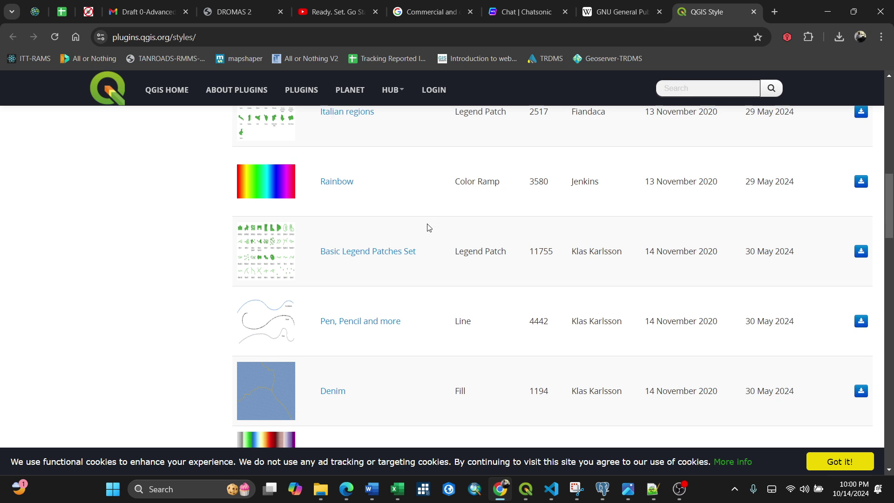
scroll(598, 213, down, 3)
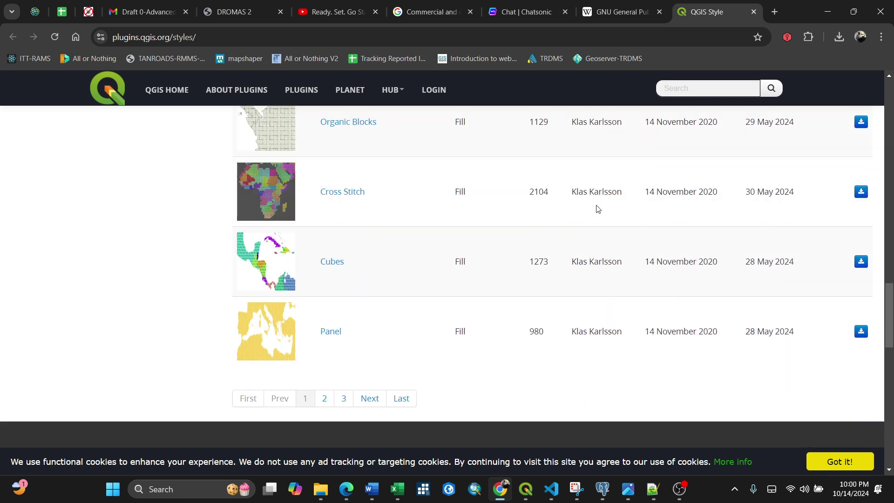
Step: Go to page 2 of the styles catalogue and click into the header search box
click(324, 399)
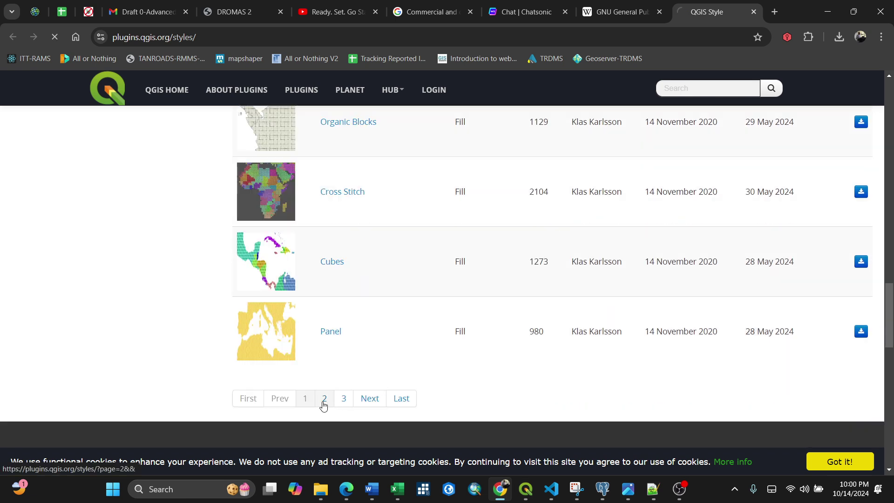
scroll(478, 270, down, 3)
scroll(478, 270, down, 13)
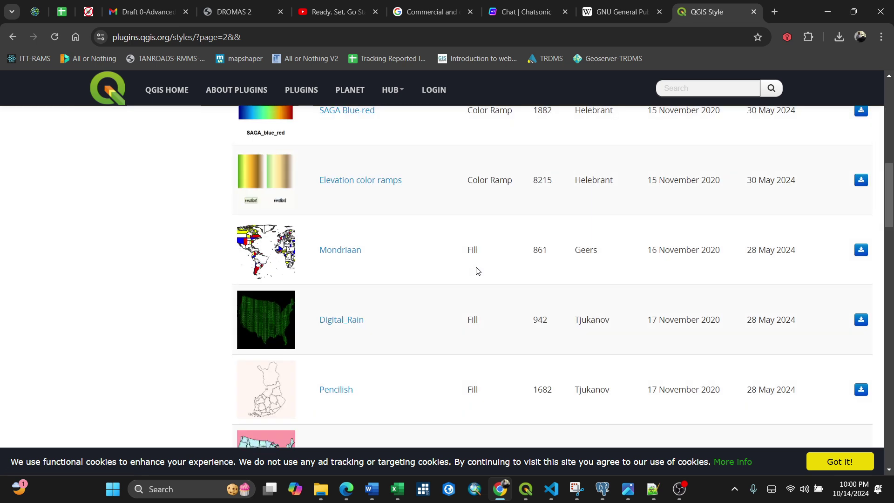
scroll(465, 280, down, 5)
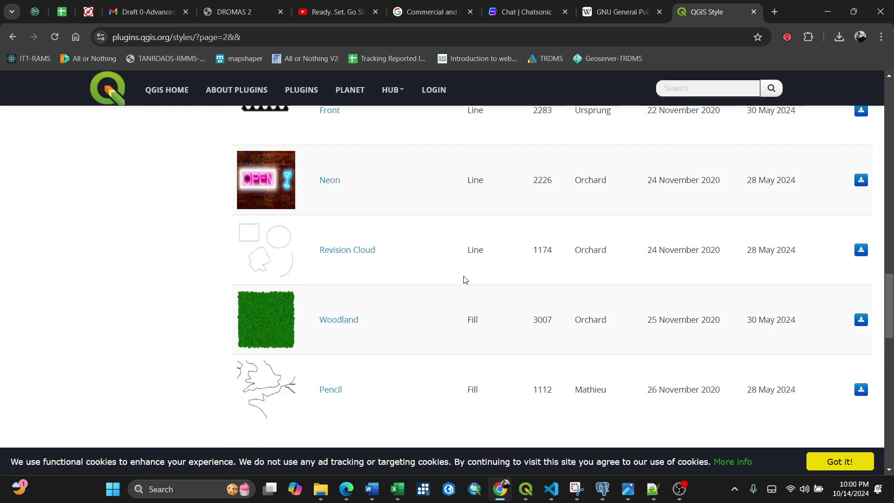
click(671, 87)
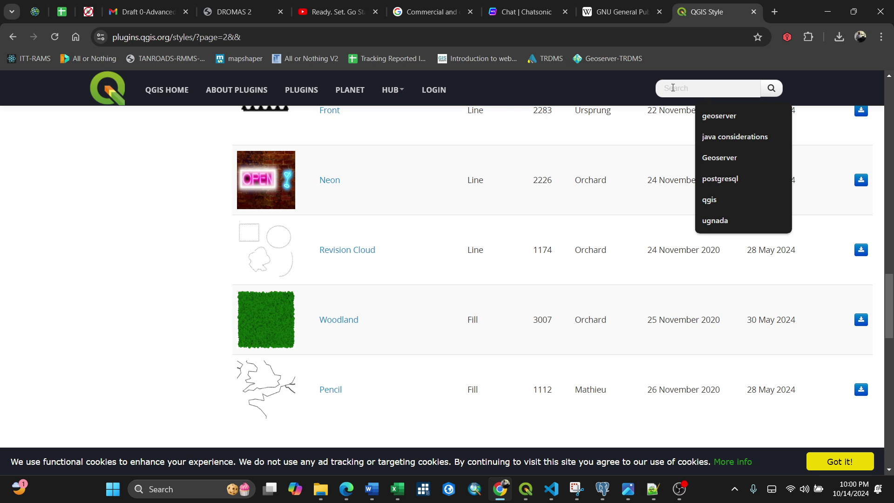
Step: Search the Style Hub for 'bubble' to list the Bubble marker style
text(bubble)
key(Return)
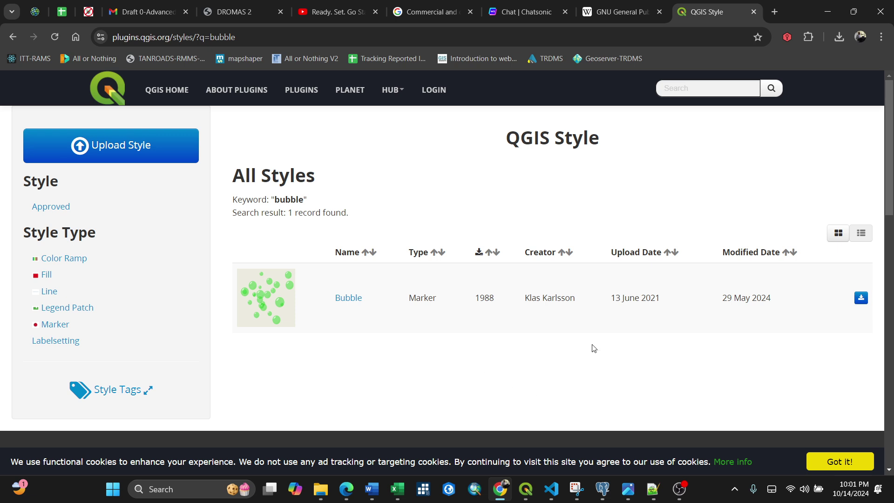
Step: Import the bubble symbol from bubble.xml into the style library using Import Item(s)
mouse_move(526, 489)
click(498, 412)
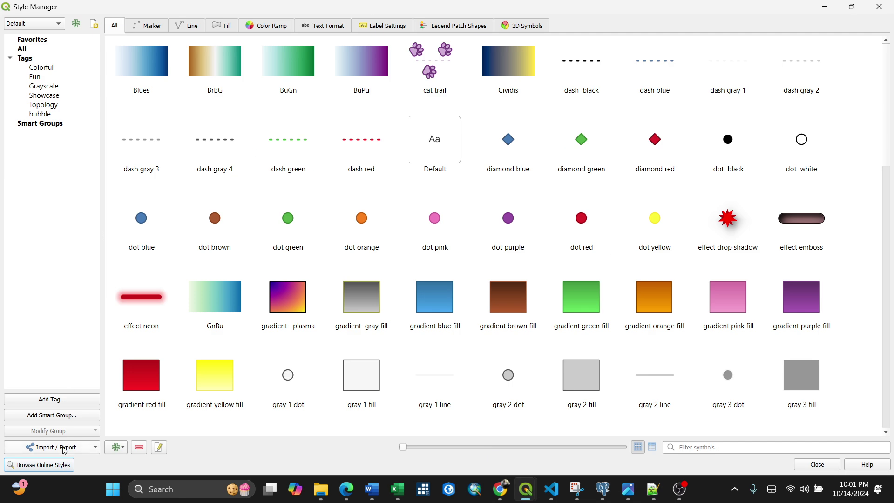
click(82, 449)
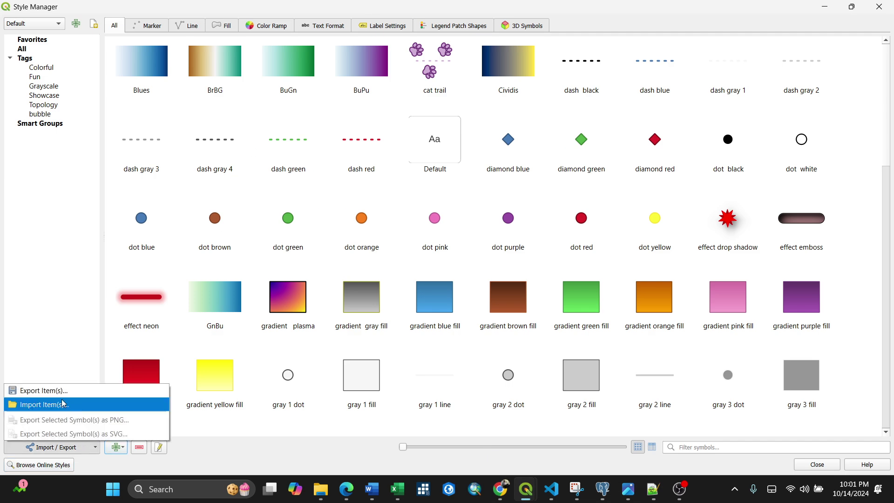
click(30, 409)
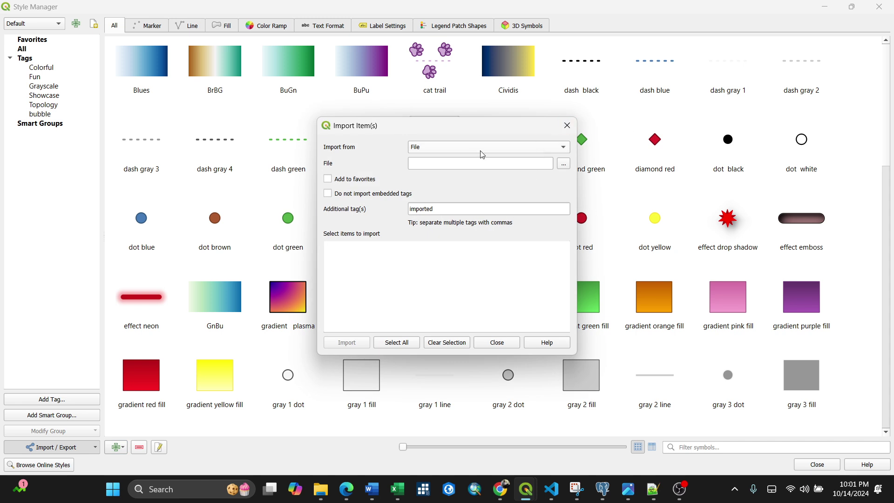
click(564, 164)
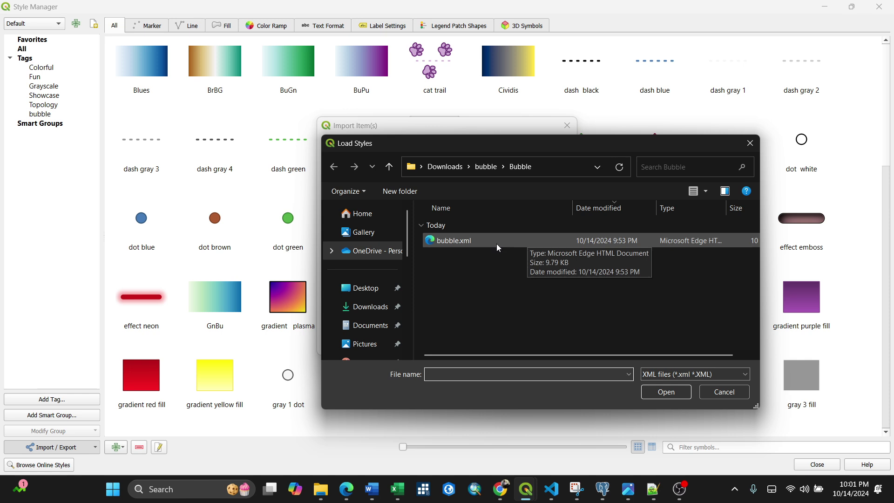
click(469, 243)
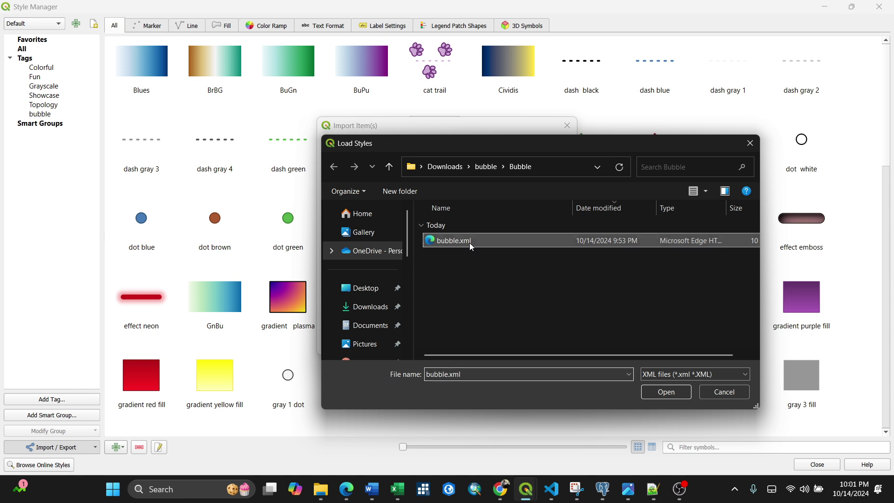
click(666, 392)
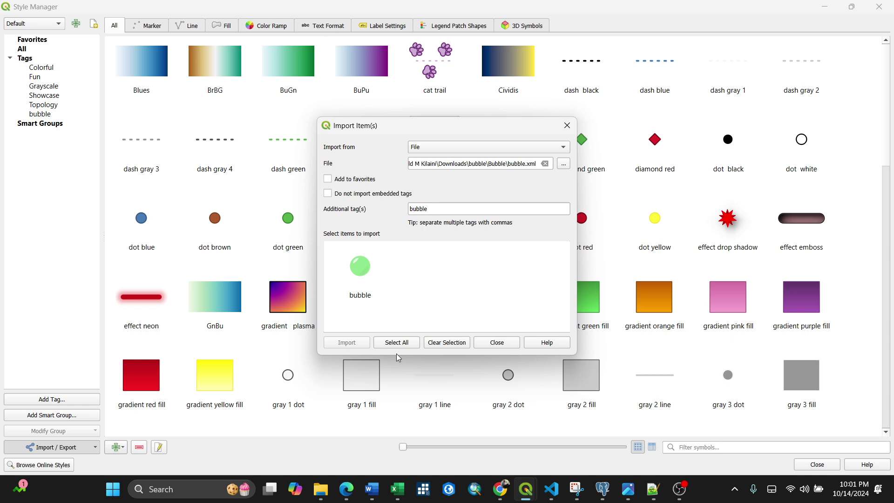
click(361, 281)
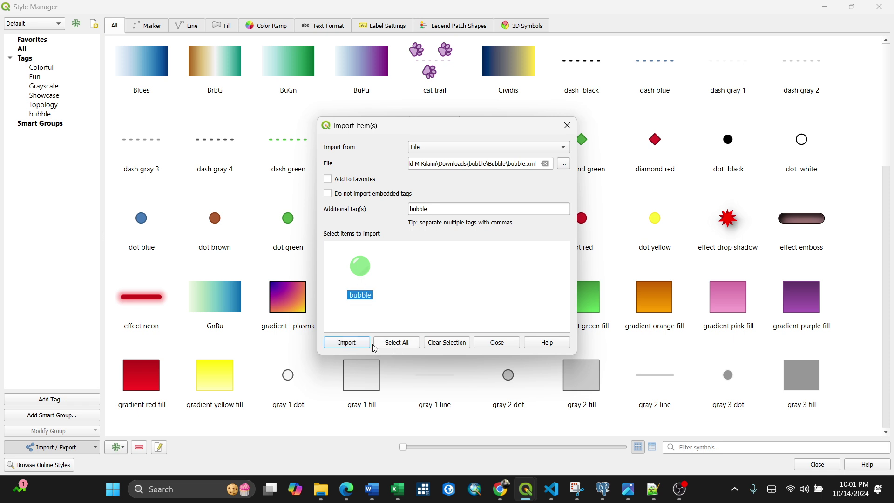
click(354, 345)
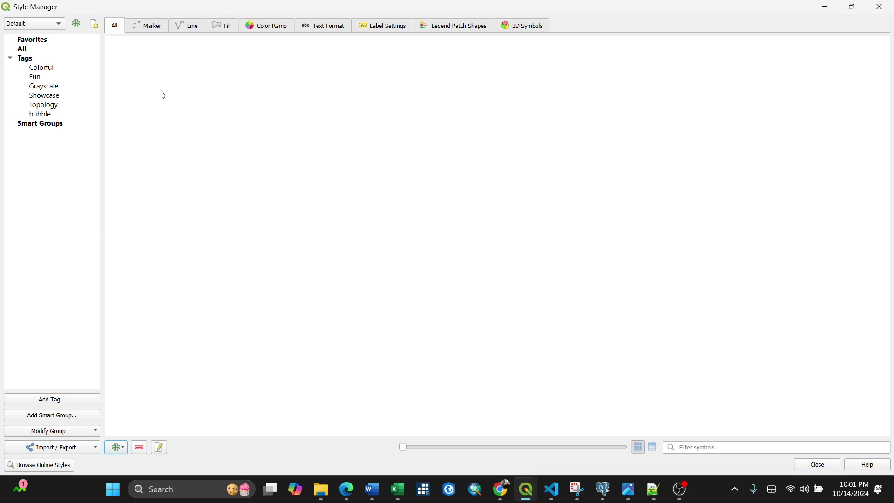
Step: Show All library symbols, select the new green bubble marker, then return to the browser
click(25, 50)
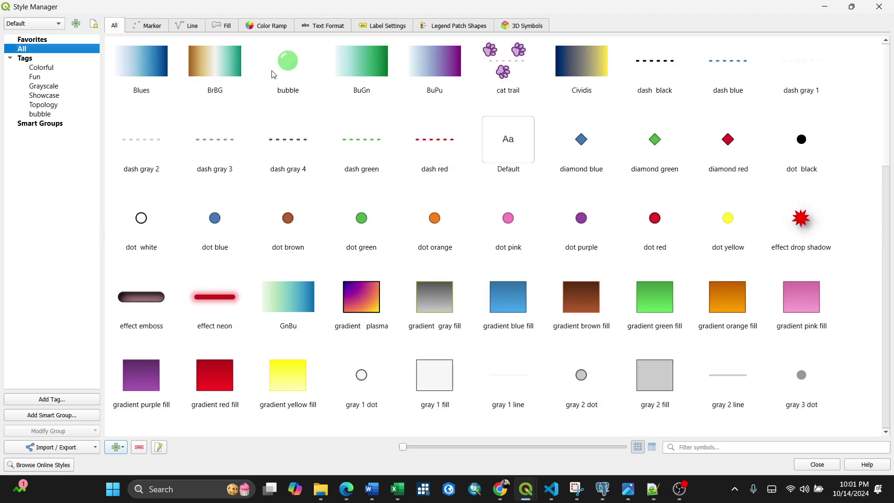
click(291, 69)
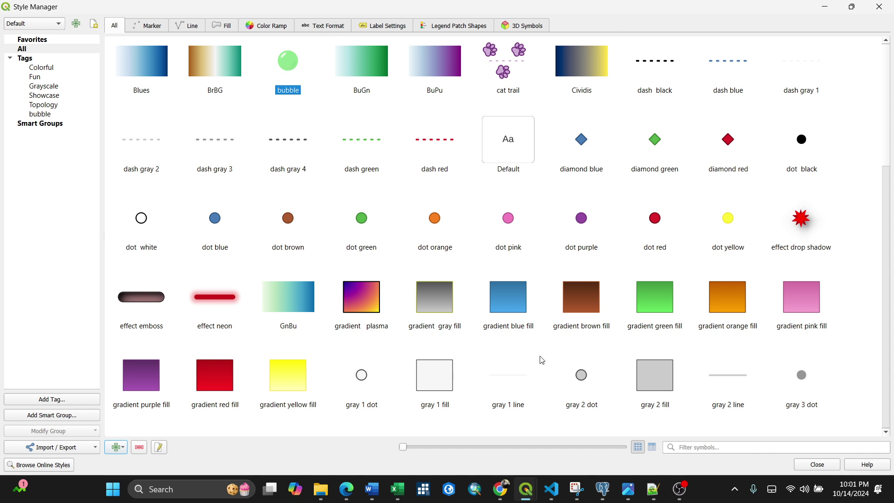
mouse_move(501, 489)
click(542, 418)
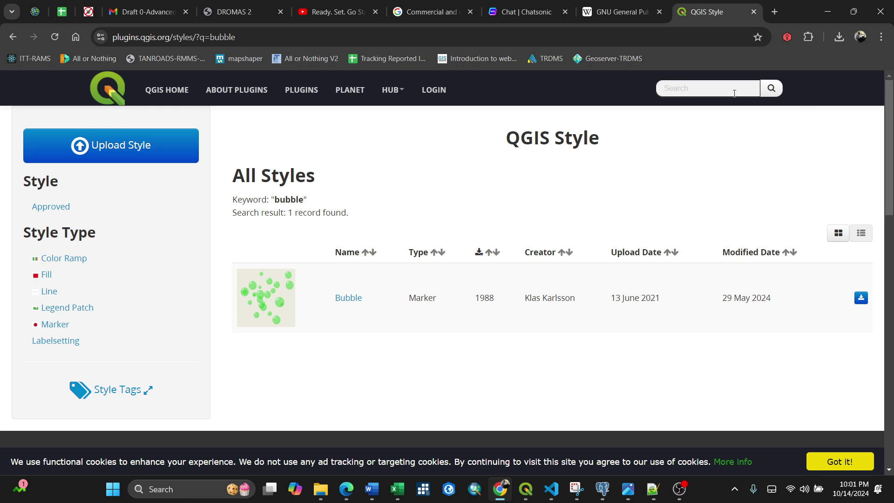
Step: Run a 'map' search on the Style Hub and look through the results
click(681, 88)
text(mapinfo)
key(Return)
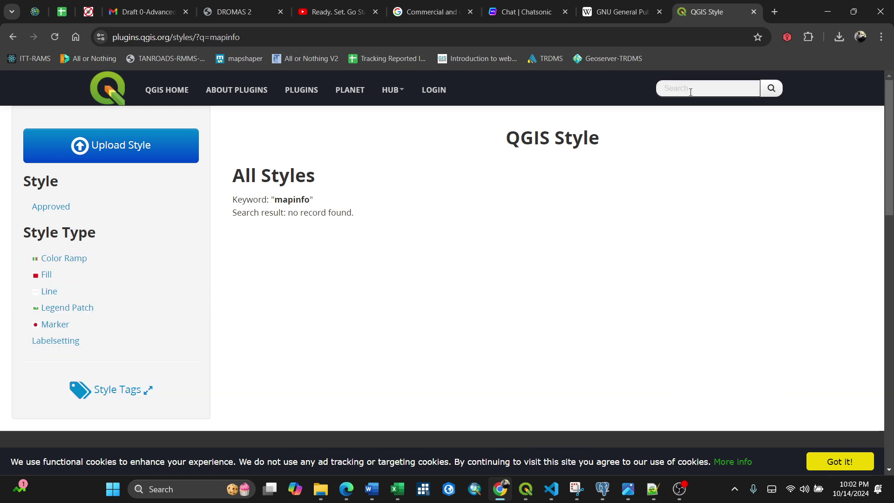
click(691, 89)
scroll(320, 260, down, 7)
scroll(227, 169, up, 2)
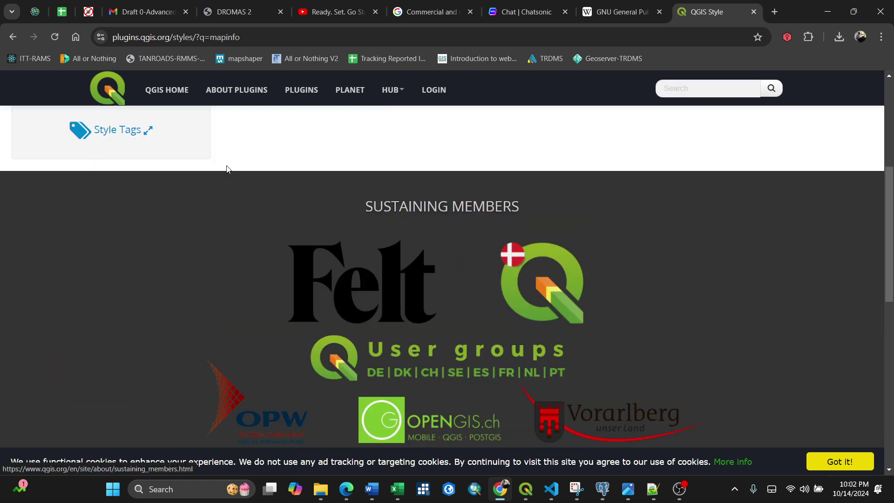
scroll(226, 169, up, 3)
Step: Go back to styles page 2, browse page 3, then return to QGIS's Style Manager
key(alt+Left)
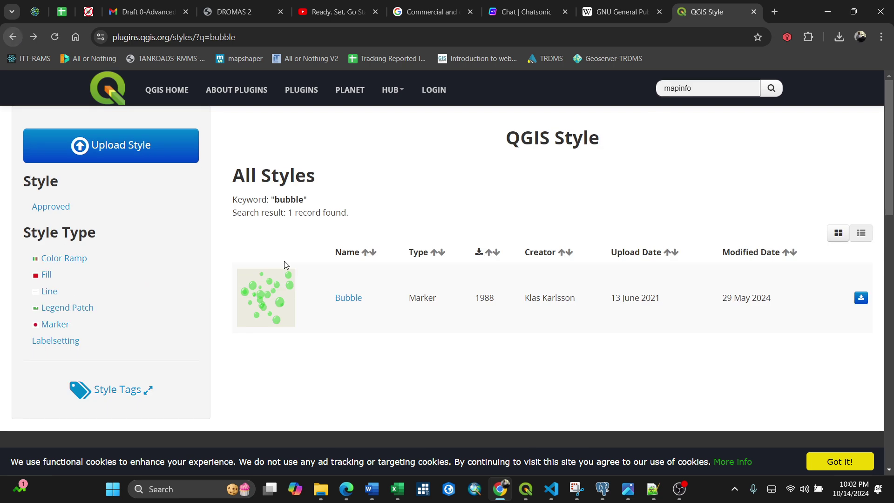
click(12, 37)
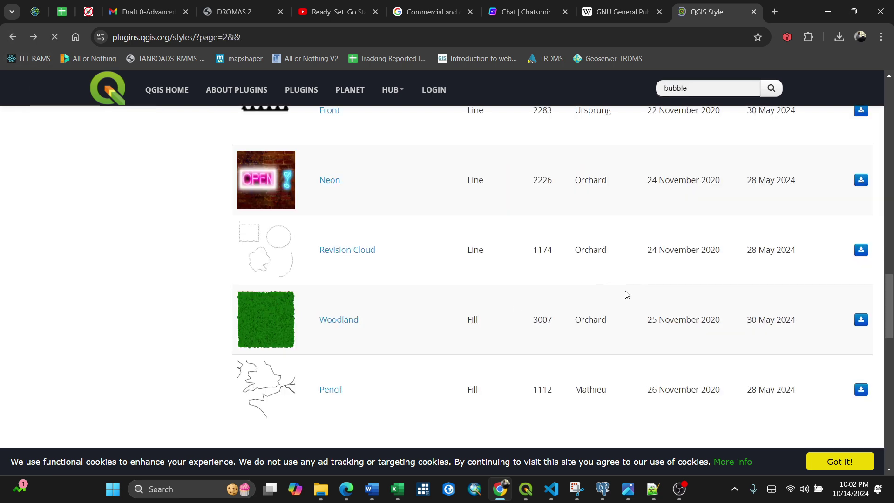
scroll(613, 291, down, 5)
click(343, 168)
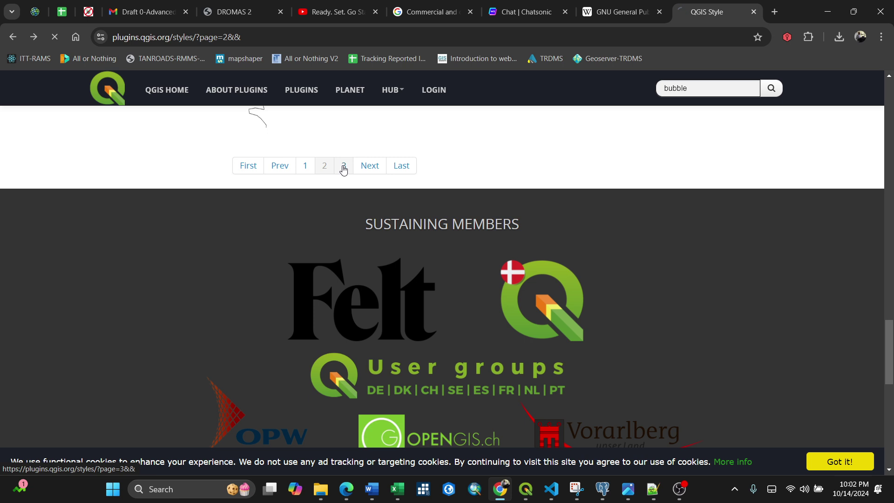
scroll(295, 339, down, 8)
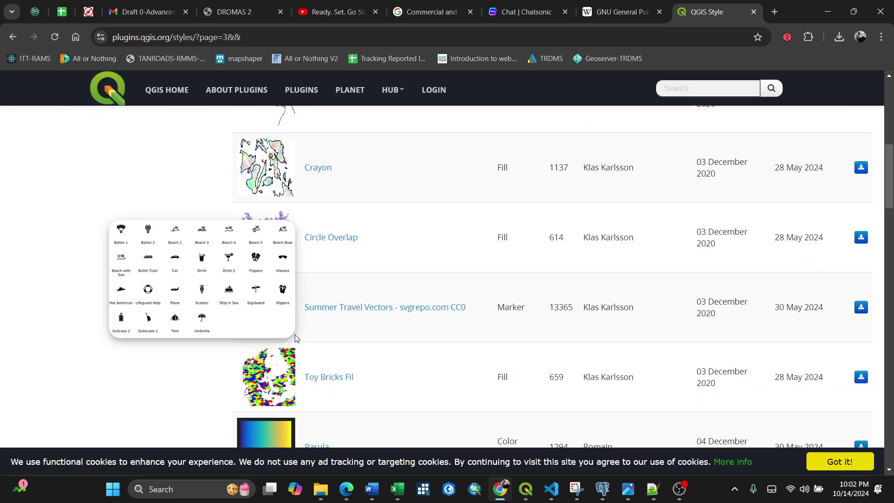
scroll(295, 338, down, 4)
scroll(339, 321, up, 3)
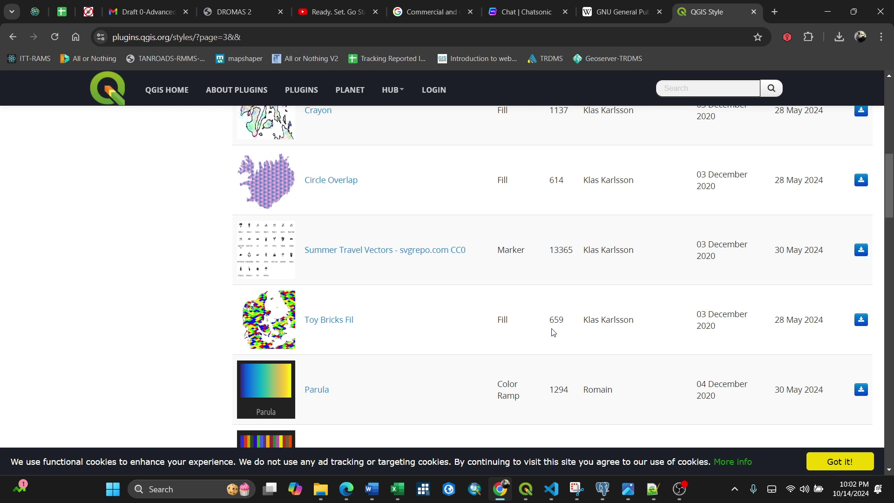
scroll(485, 295, down, 3)
click(530, 497)
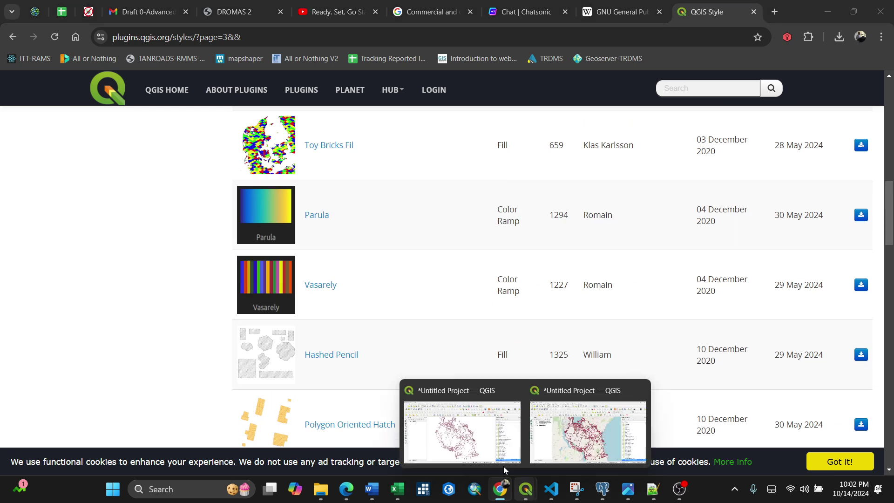
click(545, 419)
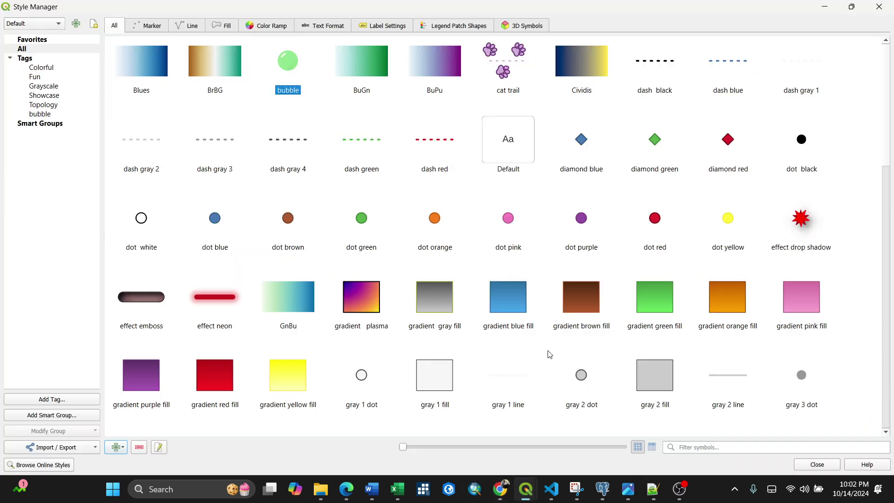
Step: Give the NODES layer the imported bubble symbol from All Symbols in its Symbology properties
click(819, 465)
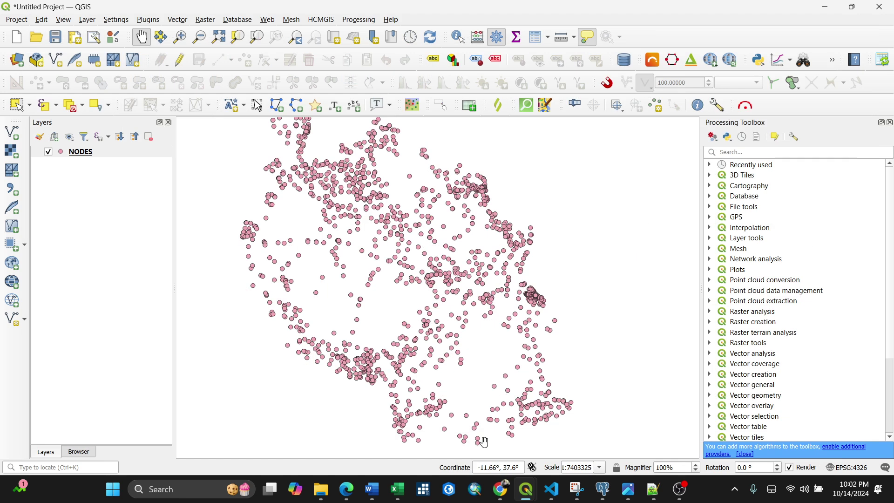
click(84, 153)
right_click(84, 152)
click(133, 435)
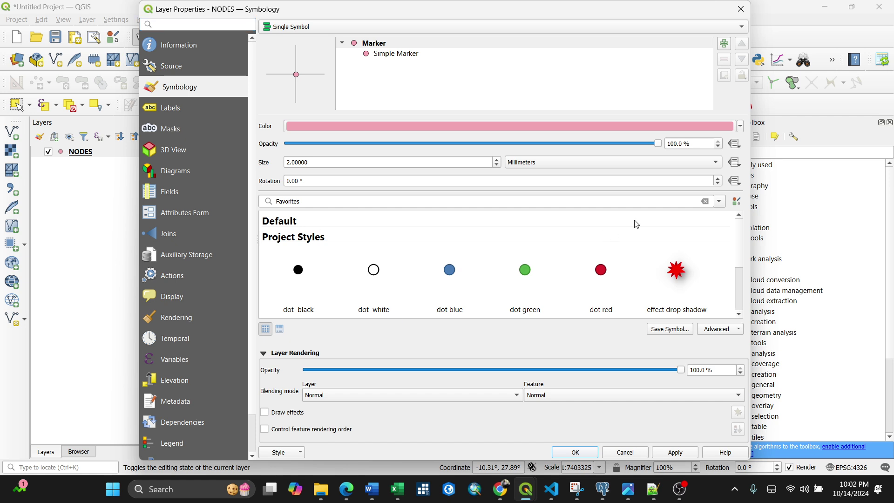
click(720, 202)
click(328, 225)
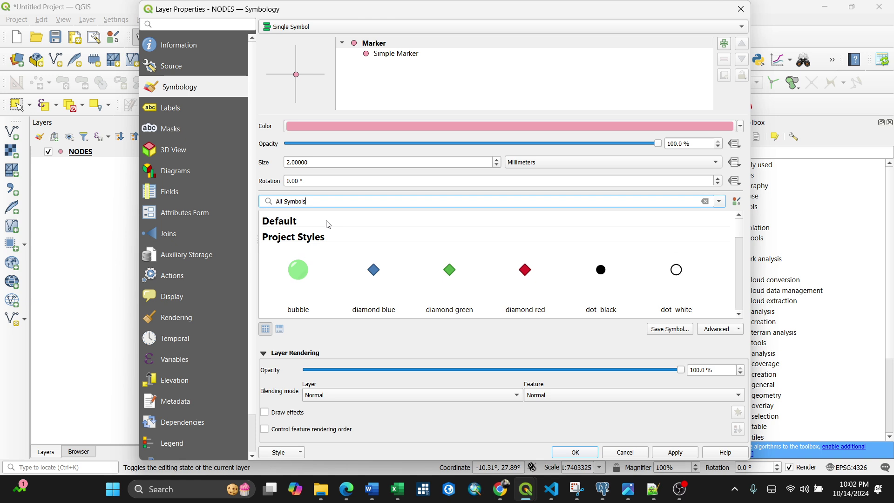
click(301, 278)
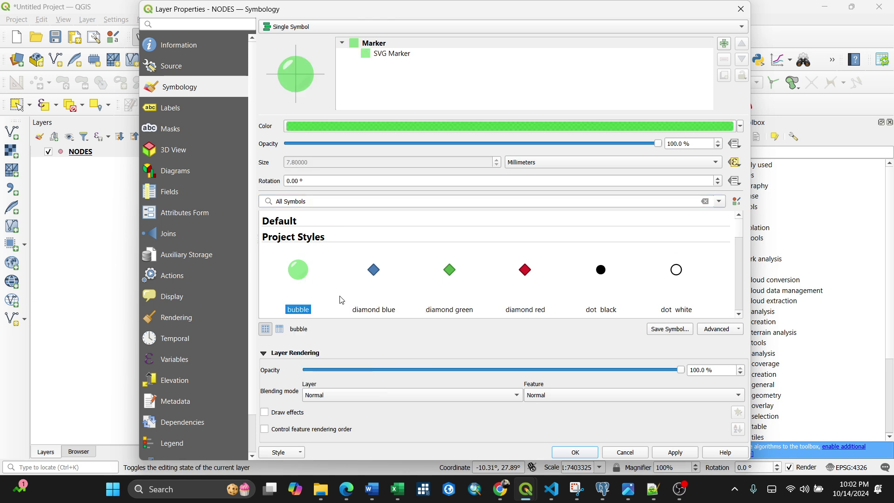
click(575, 454)
Step: Zoom and pan around the green bubble points, then show the Browser panel's XYZ Tiles
scroll(521, 312, up, 1)
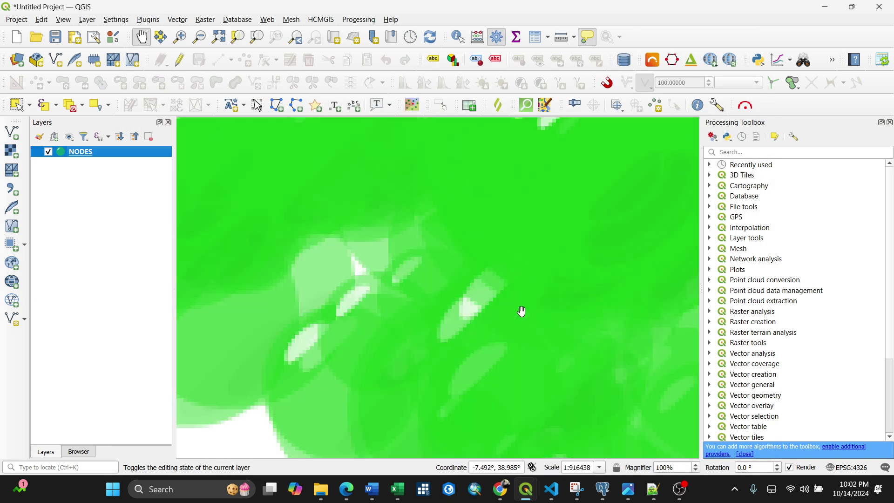
scroll(520, 300, up, 1)
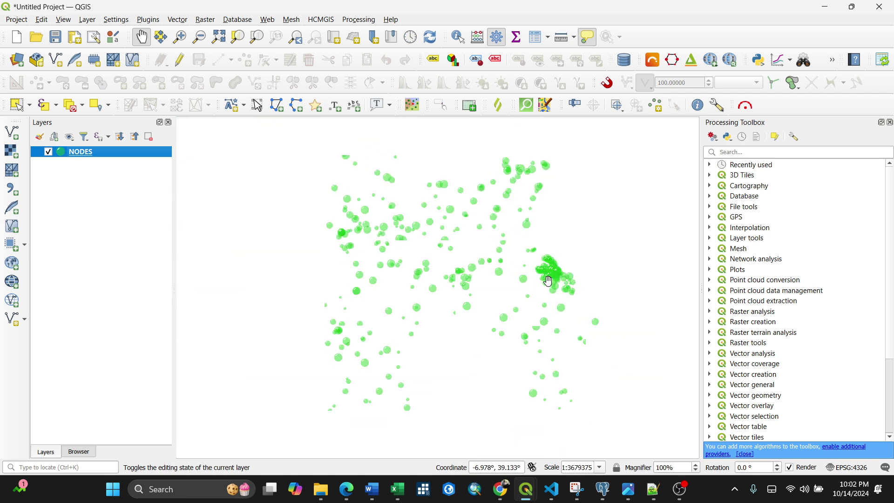
scroll(410, 236, down, 2)
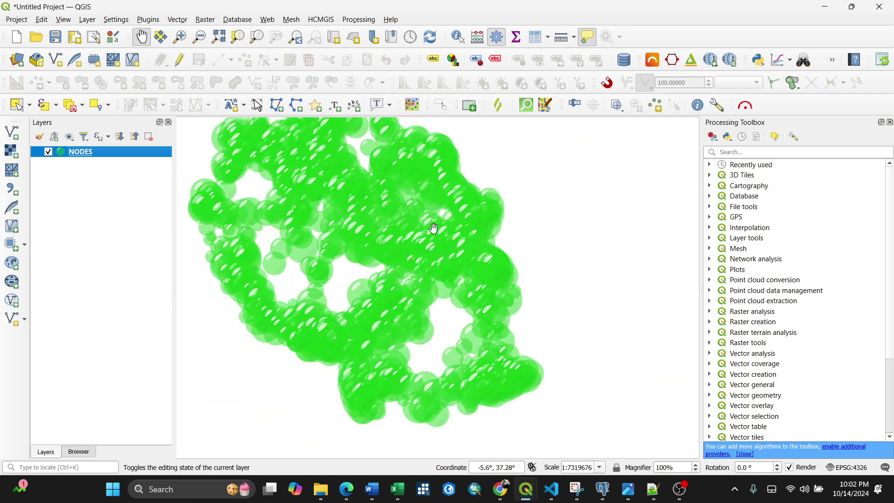
drag(431, 228, 442, 259)
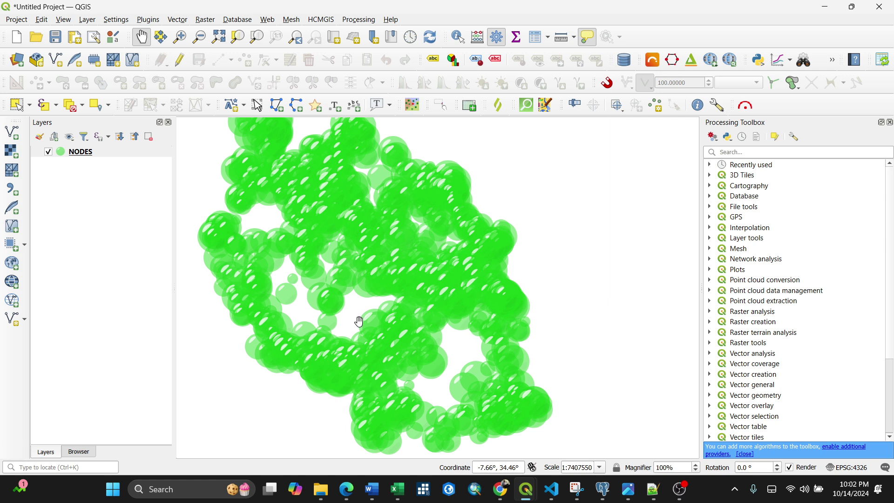
click(79, 452)
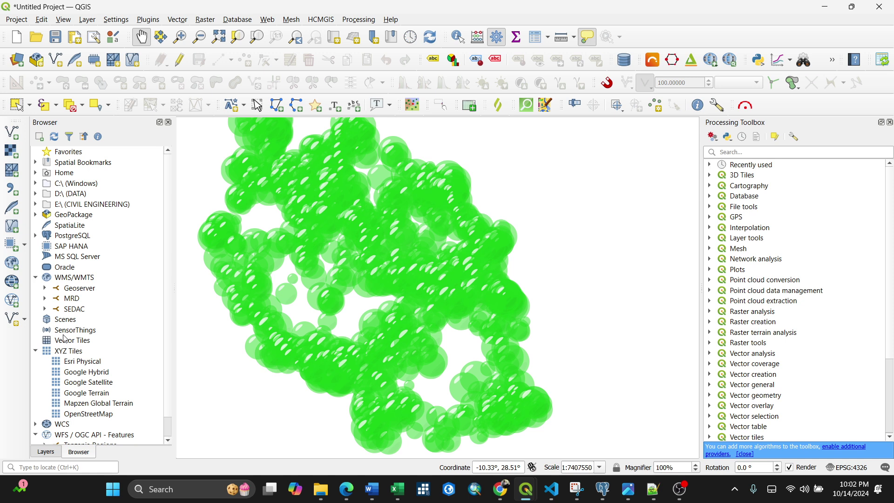
Step: Add the XYZ Tiles OpenStreetMap basemap and move NODES above it in Layers
scroll(77, 356, down, 1)
double_click(92, 394)
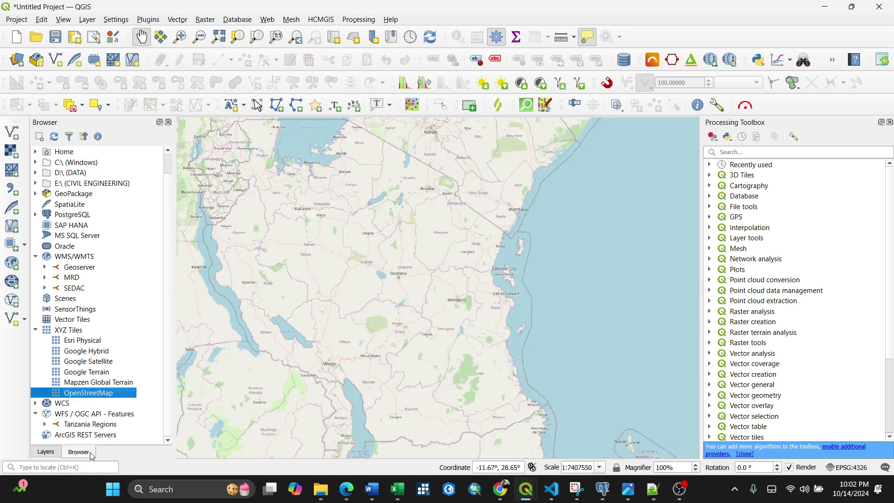
click(45, 451)
drag(80, 163, 103, 150)
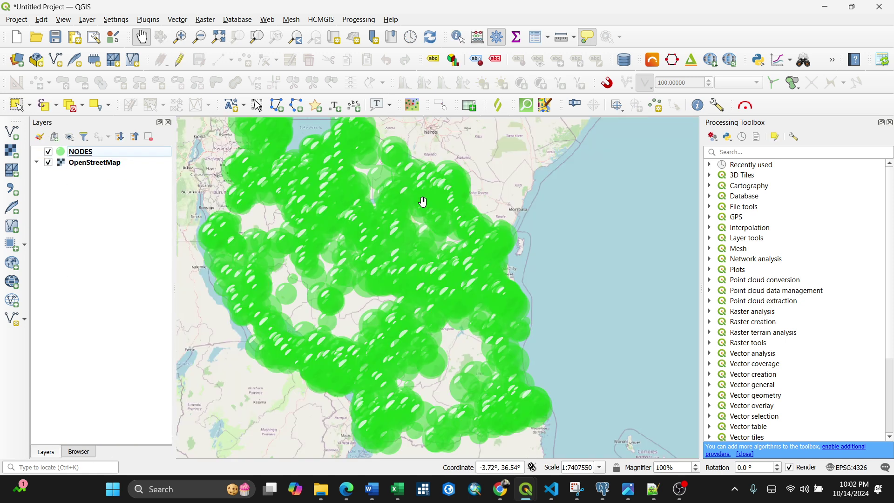
scroll(509, 387, up, 1)
scroll(509, 386, down, 1)
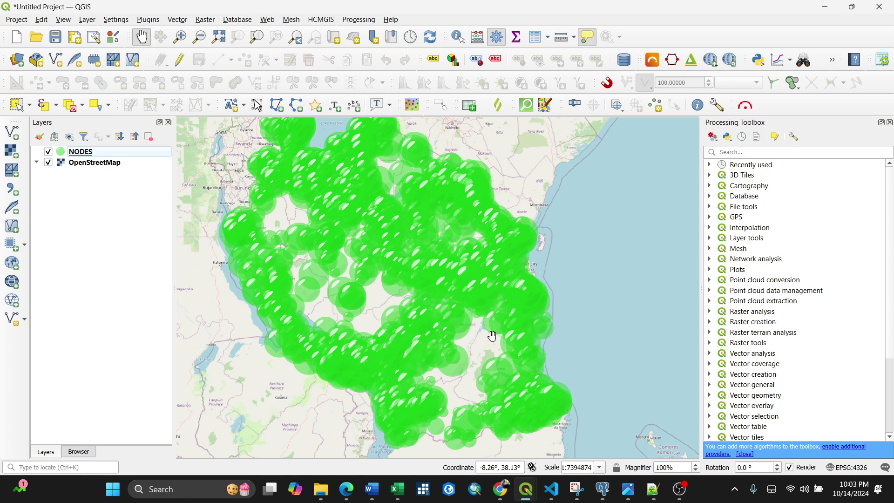
click(707, 500)
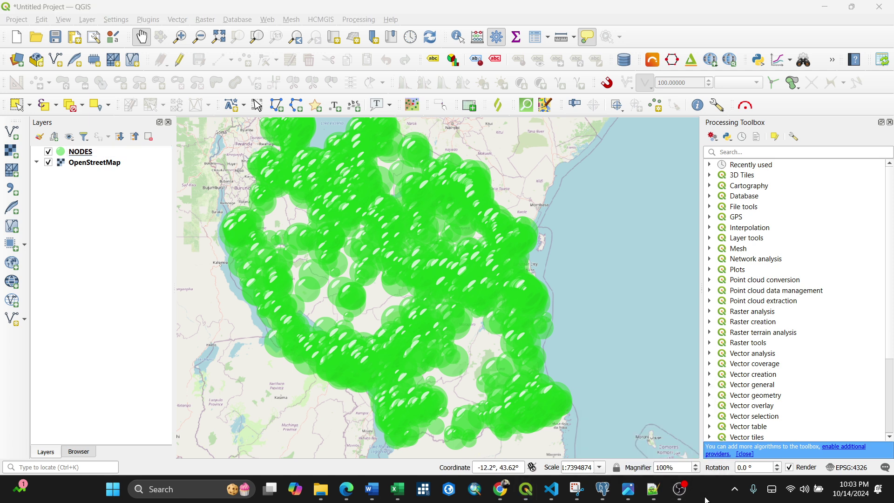